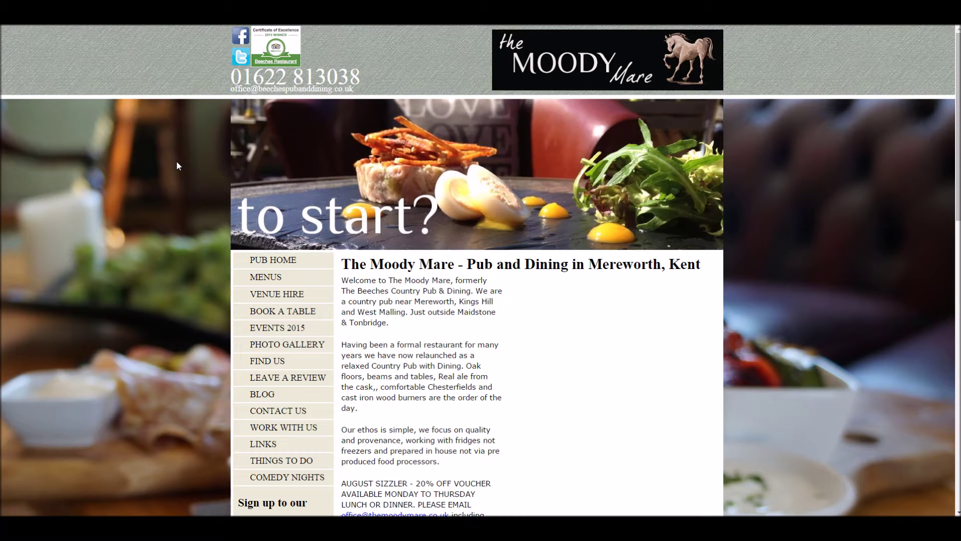
Step: Scroll the Moody Mare home page to the 'Sign up to our newsletter' block
scroll(187, 193, "down", 10)
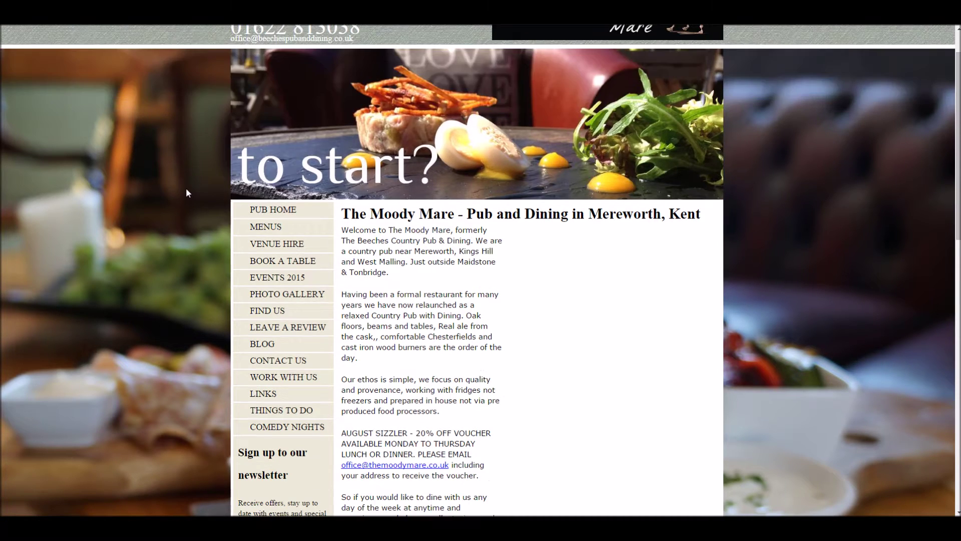
scroll(197, 194, "up", 4)
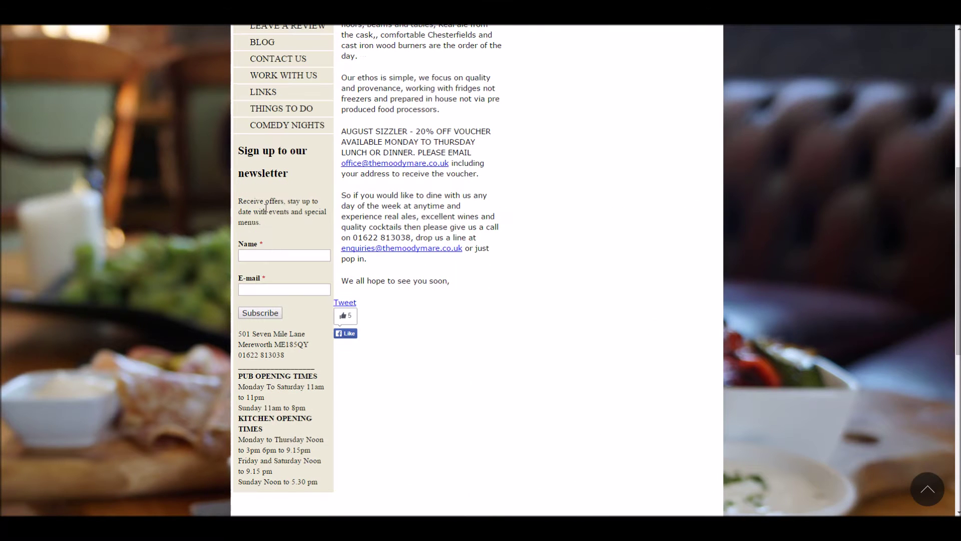
Step: Fill in the subscriber's name and Gmail address on the sign-up form and subscribe
left_click(255, 256)
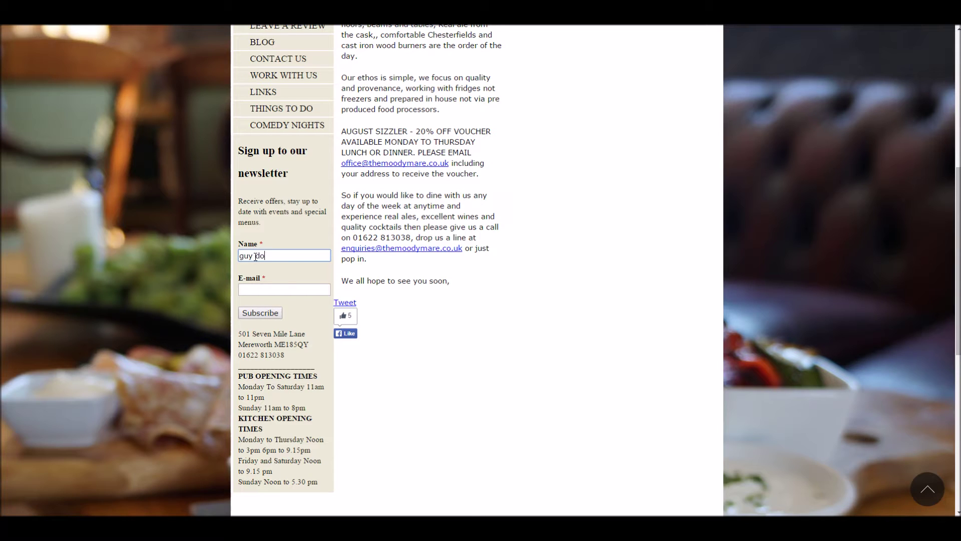
key("Tab")
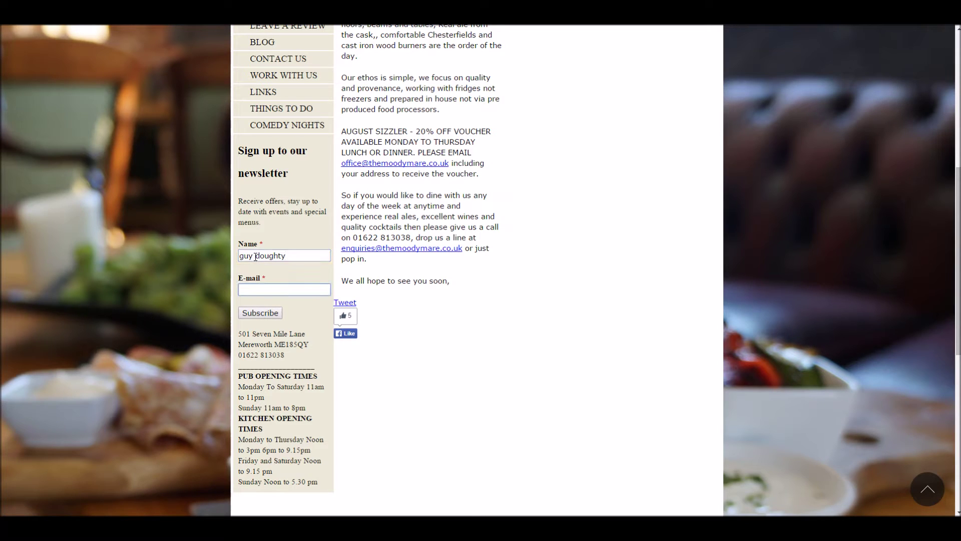
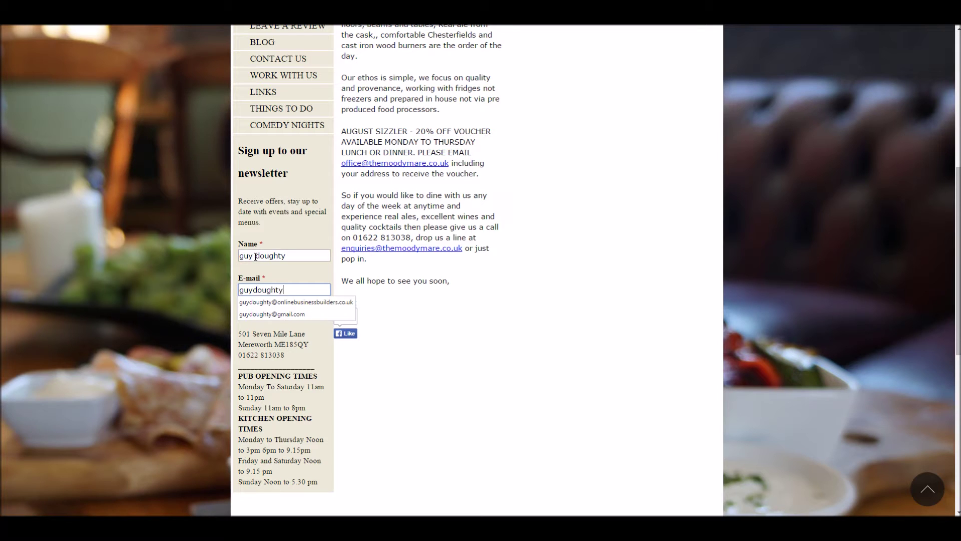
key("Down")
key("Down")
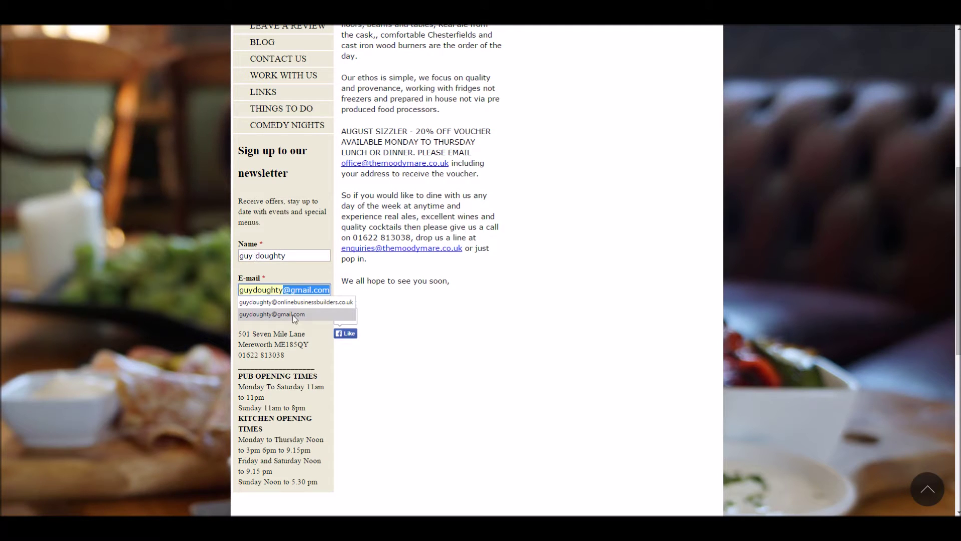
left_click(294, 315)
left_click(261, 313)
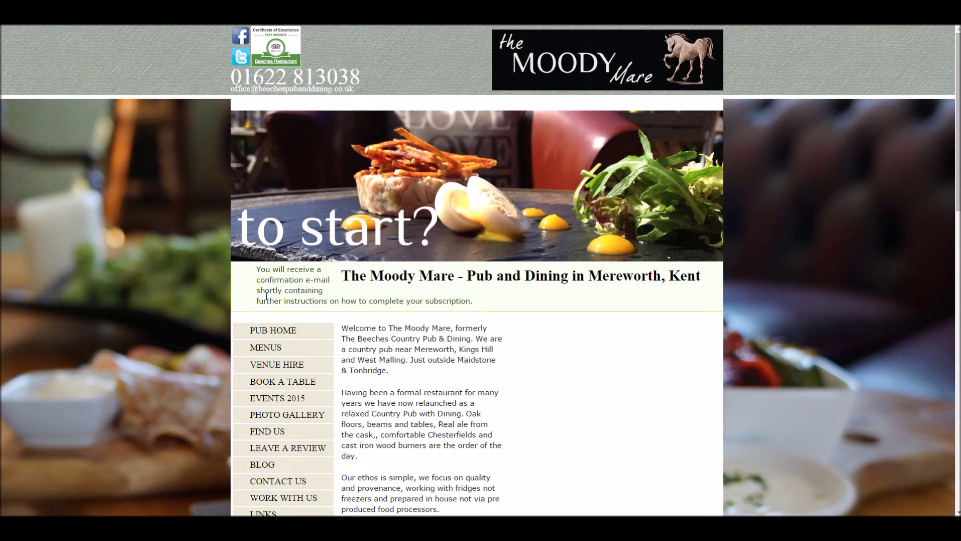
Step: Switch to Gmail and open The Moody Mare confirmation email to follow its link
key("alt+Tab")
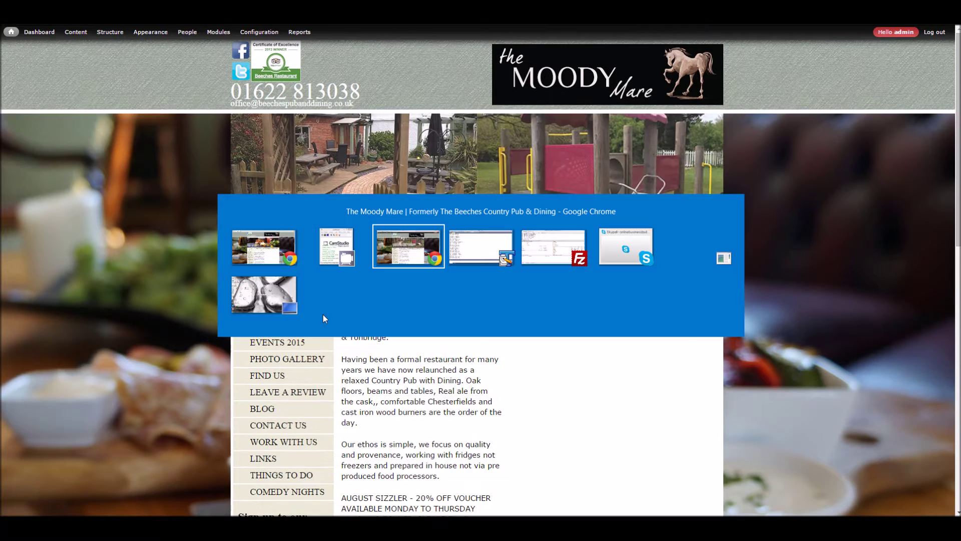
key("alt+Tab")
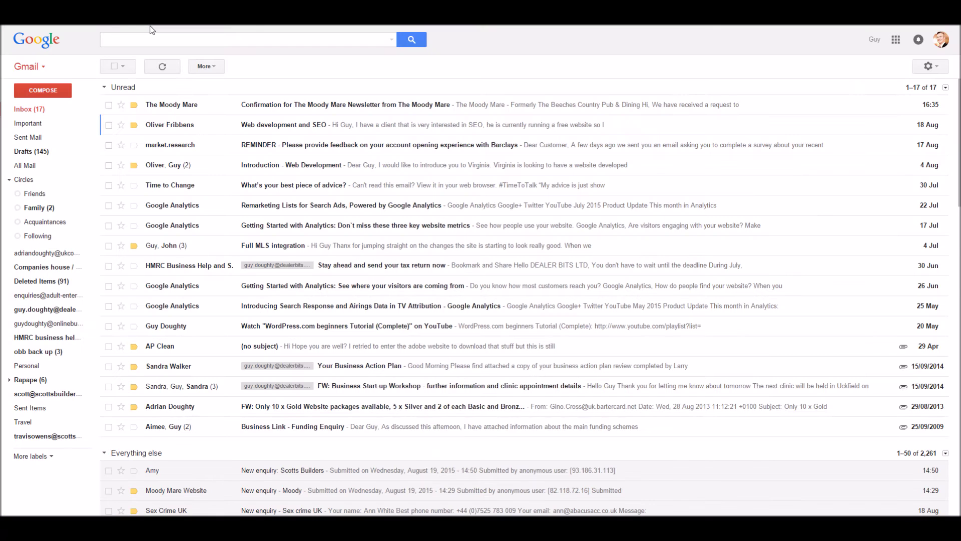
left_click(300, 110)
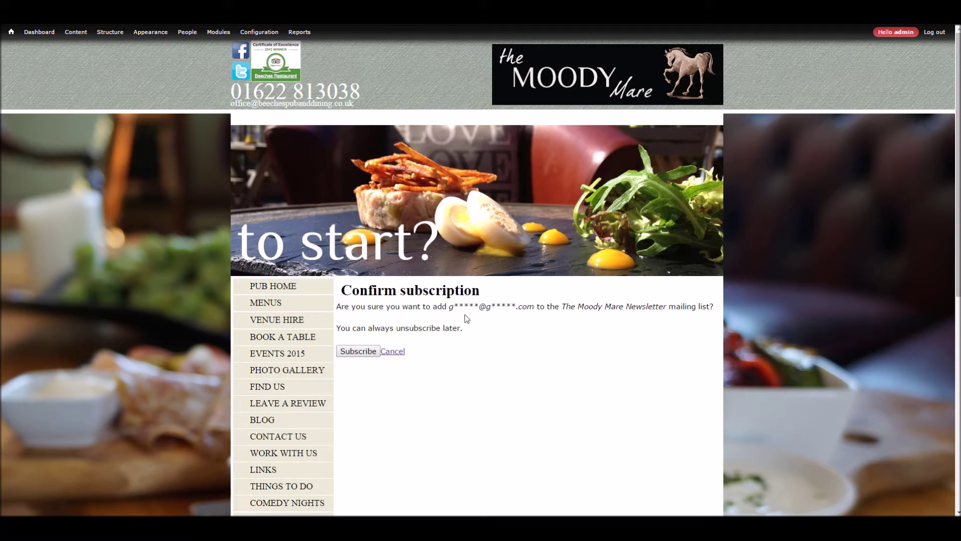
Step: Confirm joining The Moody Mare Newsletter list on the Confirm subscription page
left_click(356, 355)
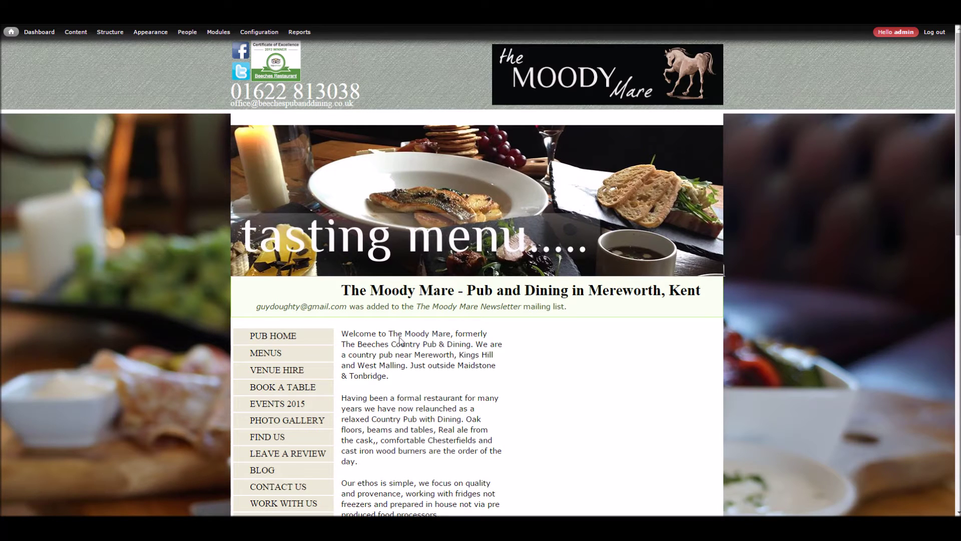
Step: Open 'Moody Mares First Test Newsletter' from the admin Content list and view its voucher offer
mouse_move(11, 32)
mouse_move(30, 55)
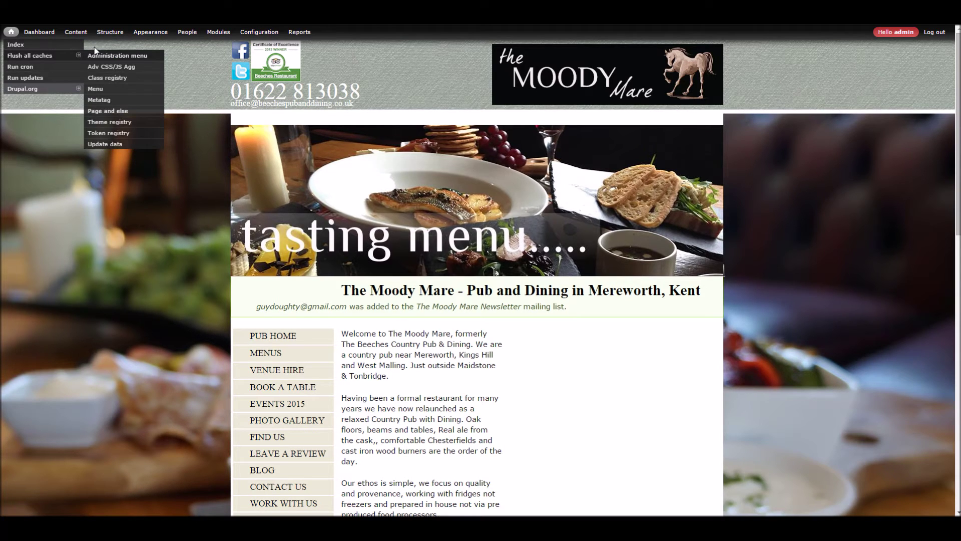
mouse_move(80, 38)
mouse_move(84, 60)
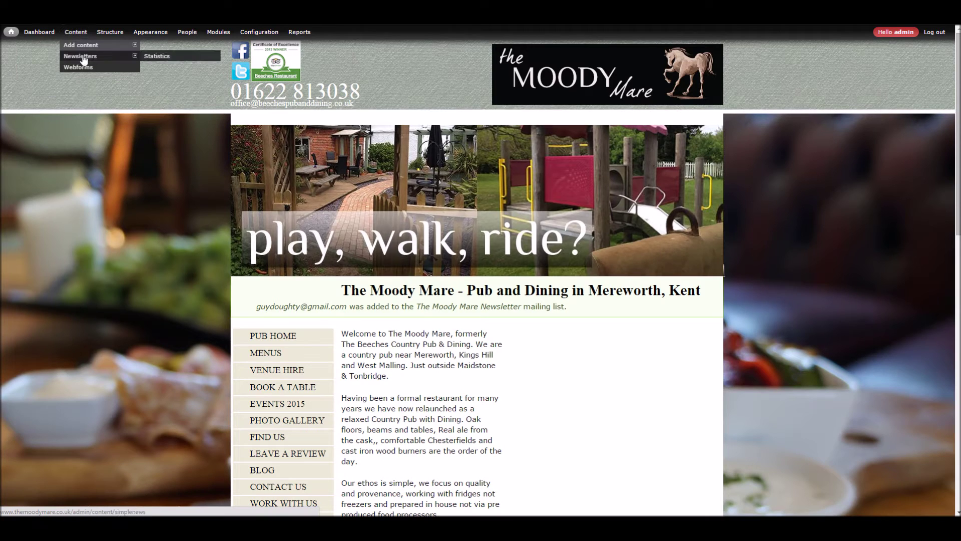
left_click(81, 38)
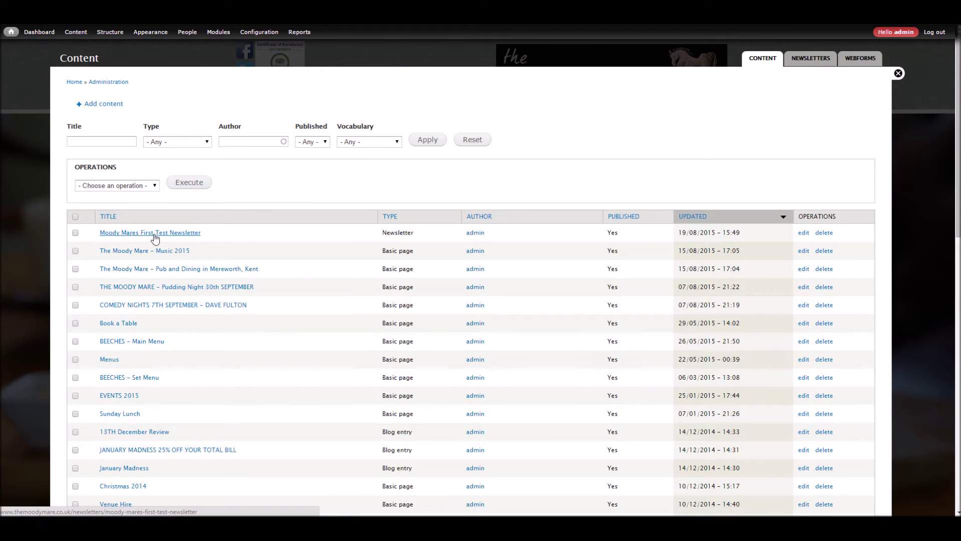
left_click(185, 232)
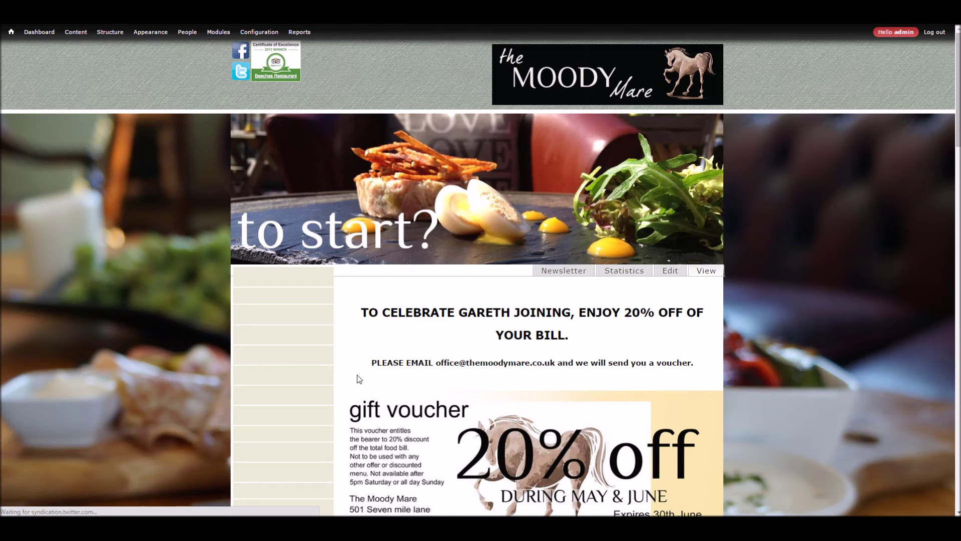
scroll(370, 363, "down", 1)
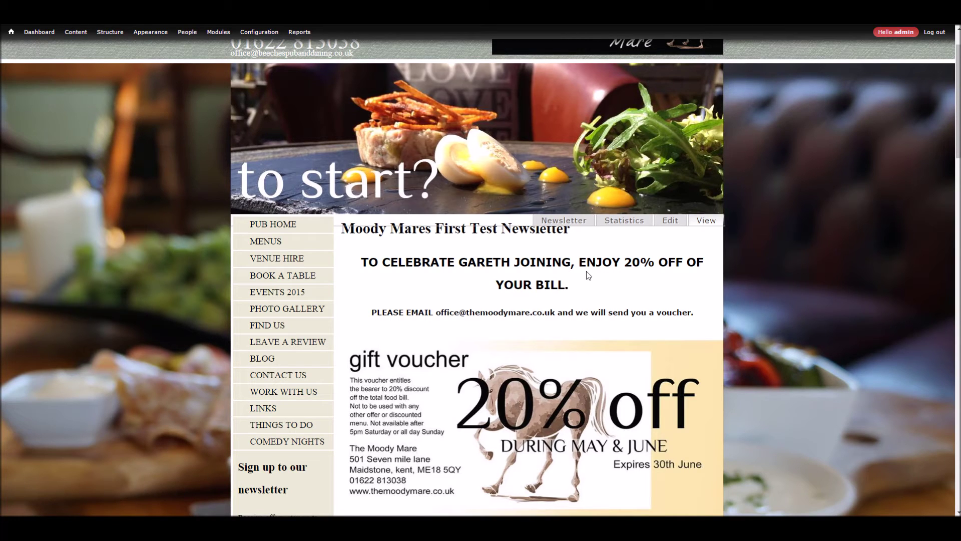
mouse_move(78, 49)
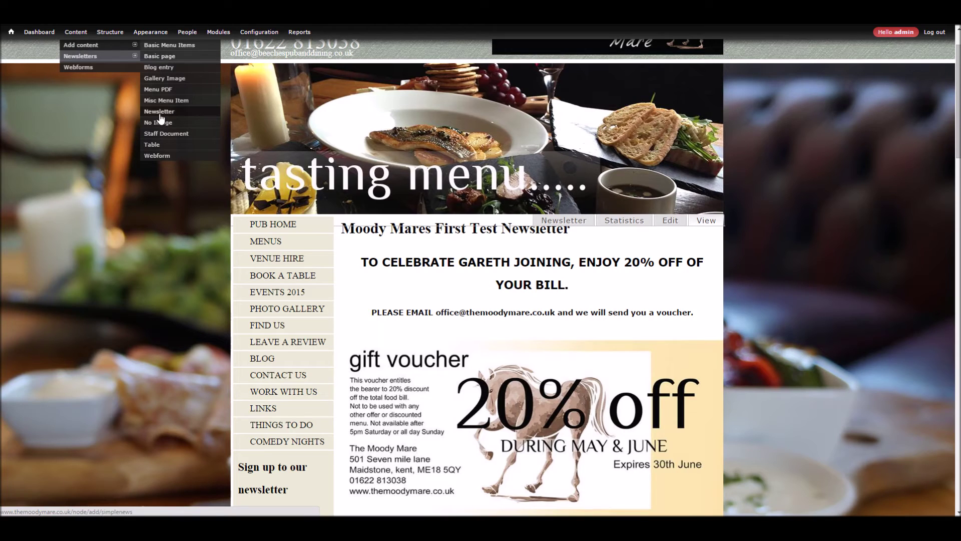
Step: Review the newsletter's gift voucher body in the Edit Newsletter overlay, then close it
left_click(671, 220)
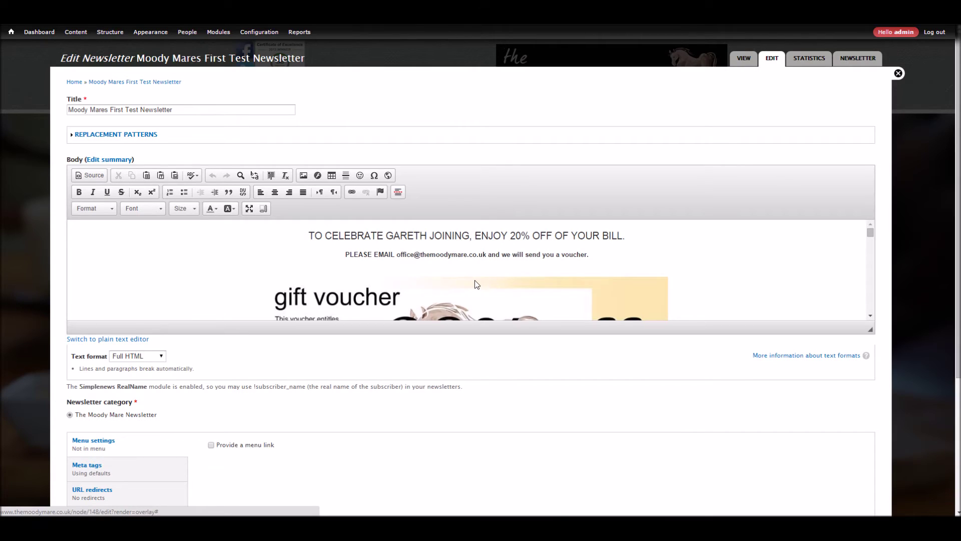
left_click(370, 304)
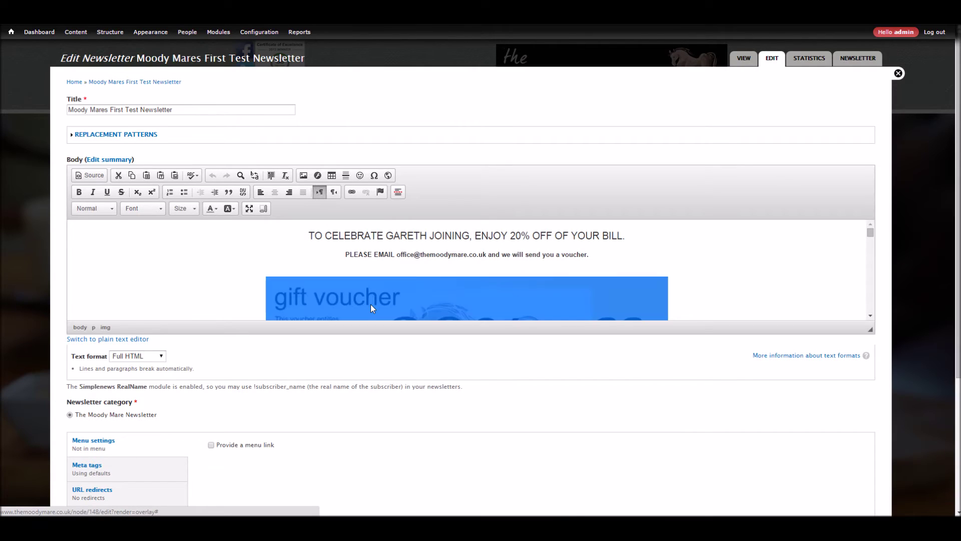
scroll(371, 304, "down", 3)
scroll(375, 302, "up", 3)
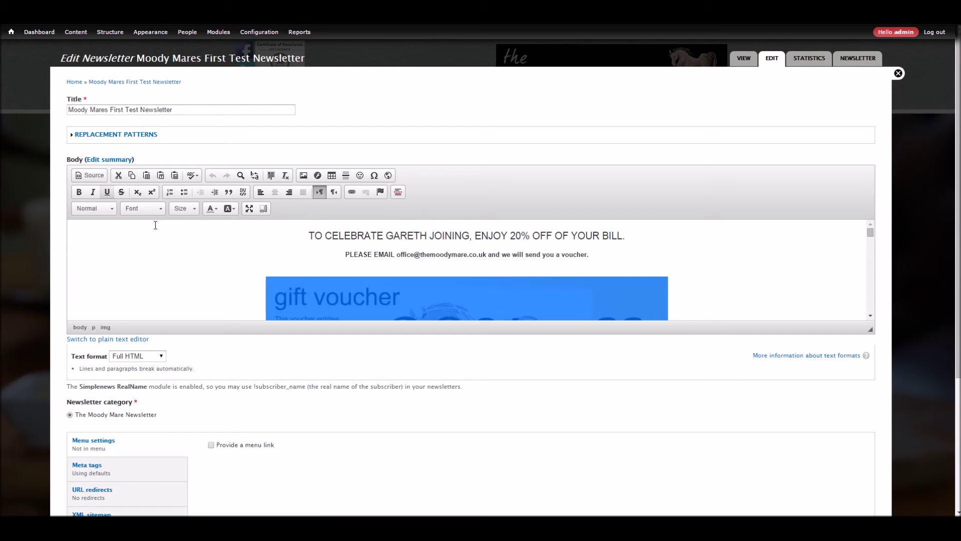
scroll(148, 289, "down", 5)
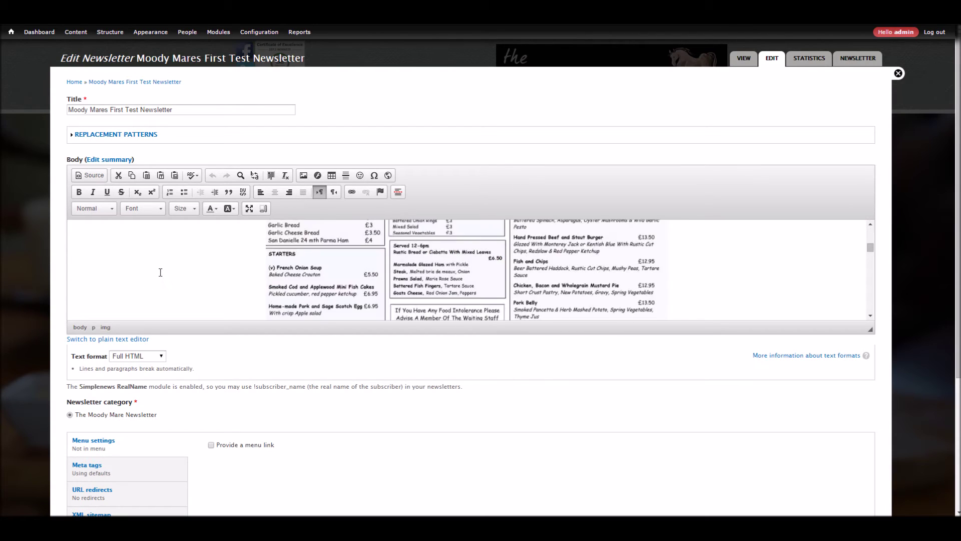
scroll(90, 451, "down", 4)
scroll(90, 458, "up", 4)
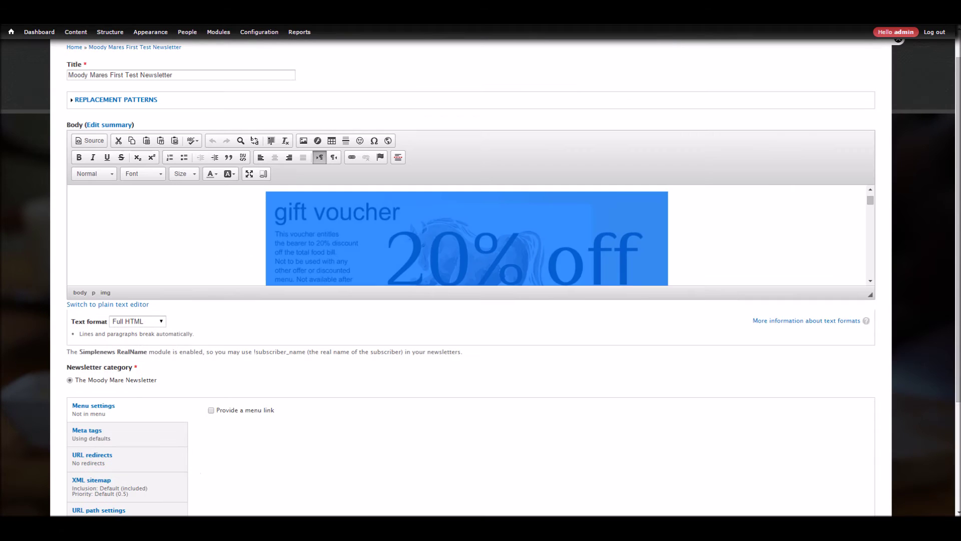
scroll(881, 69, "up", 1)
left_click(898, 73)
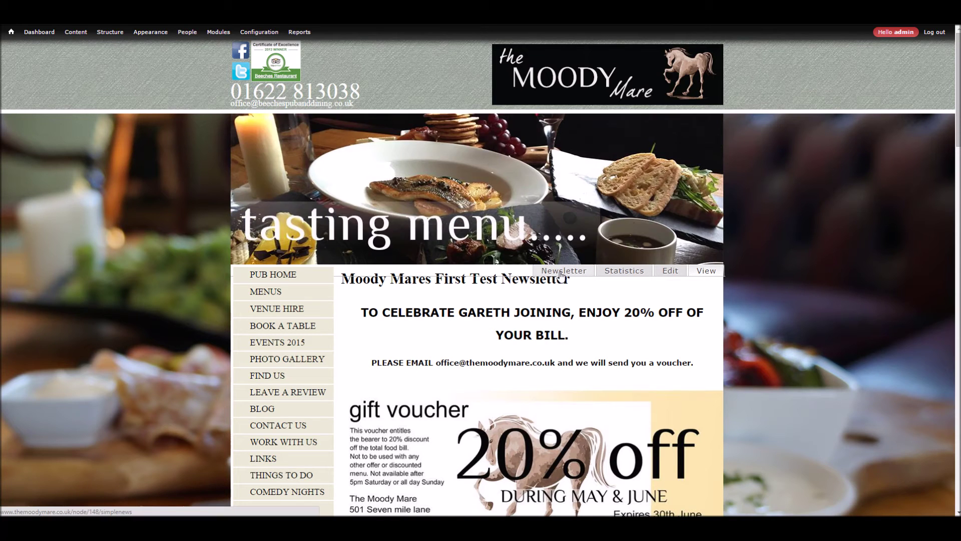
Step: Send one test copy of the newsletter to the test email address from the Newsletter tab
left_click(561, 274)
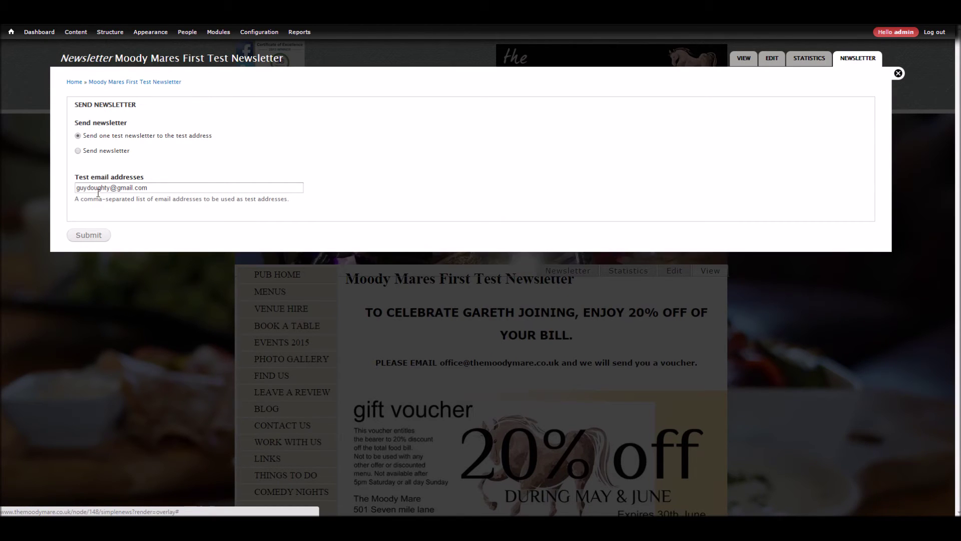
left_click(185, 191)
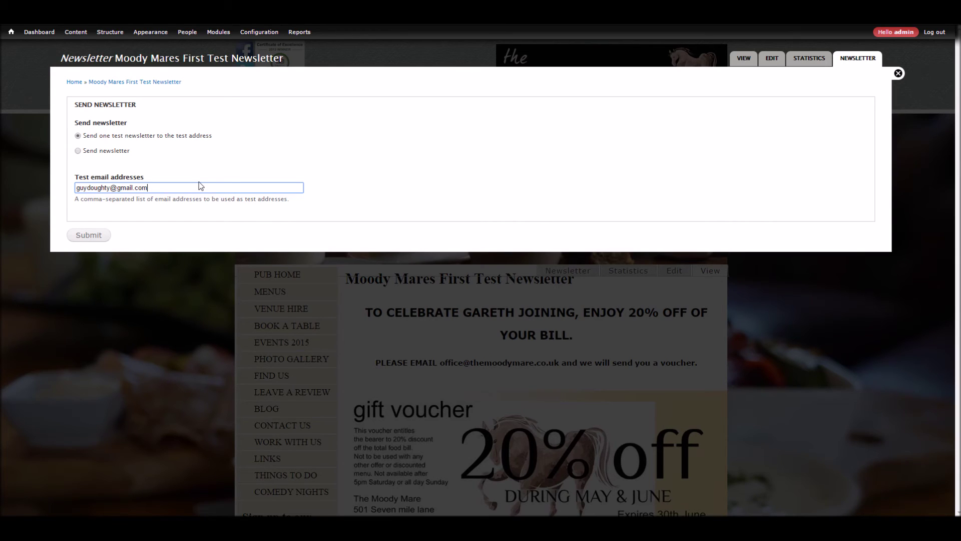
left_click(90, 235)
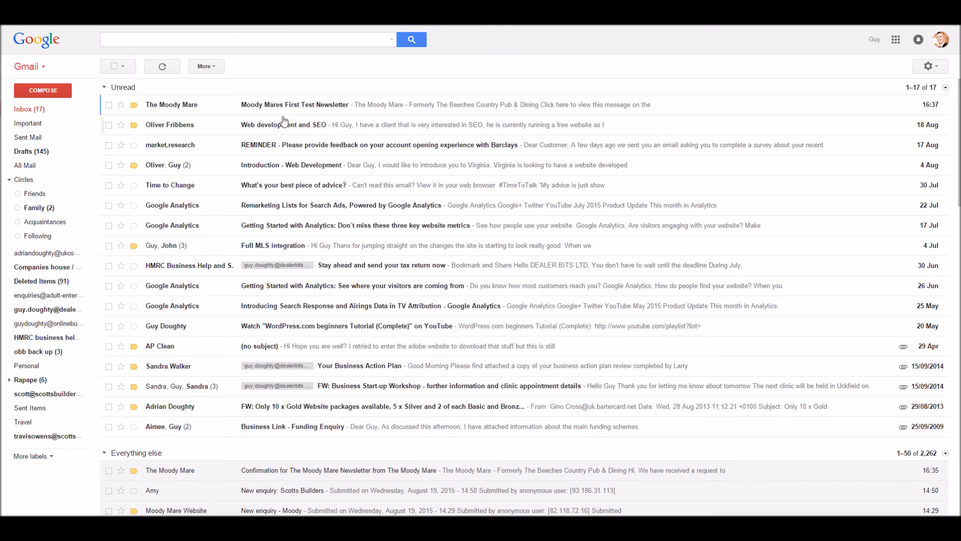
Step: Open the test newsletter email in Gmail and scroll through its voucher, menus and chef story
left_click(337, 108)
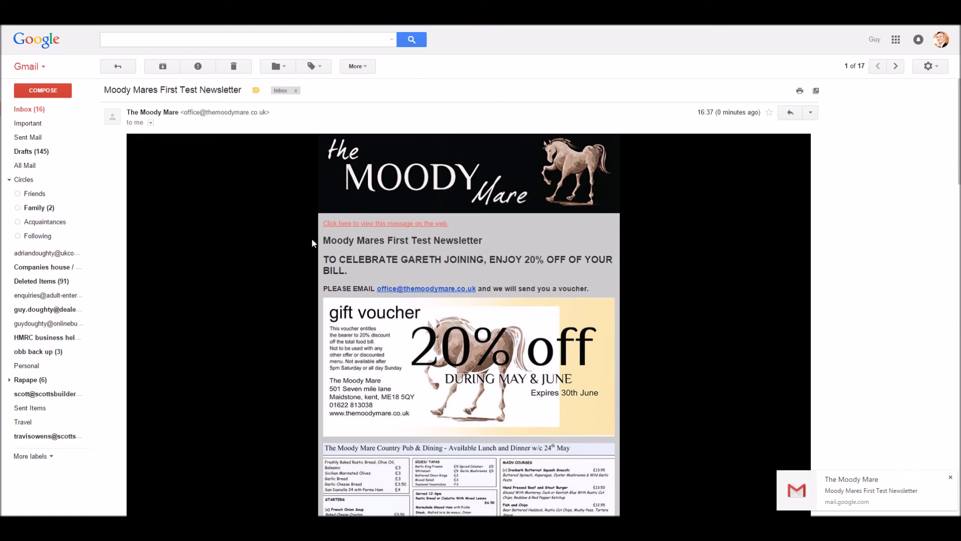
scroll(400, 298, "down", 6)
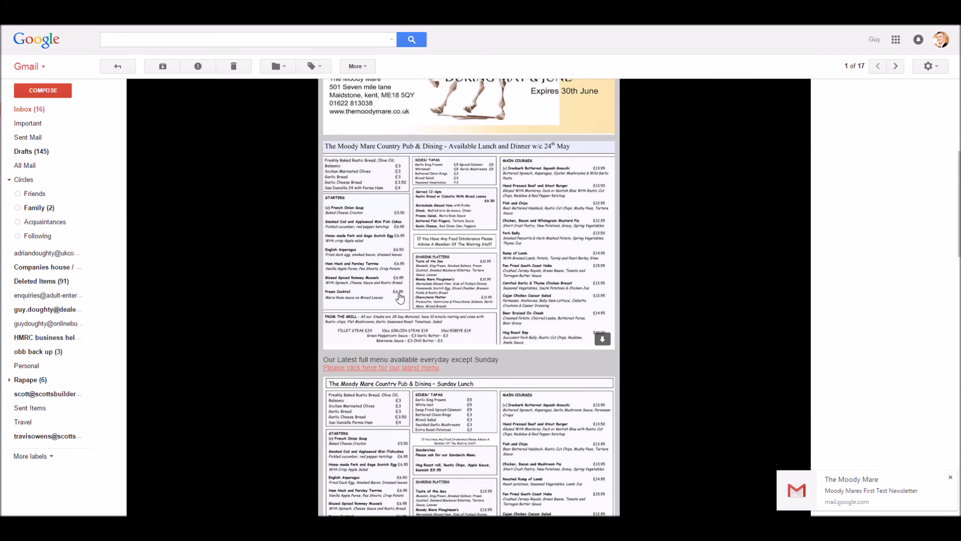
scroll(400, 298, "down", 15)
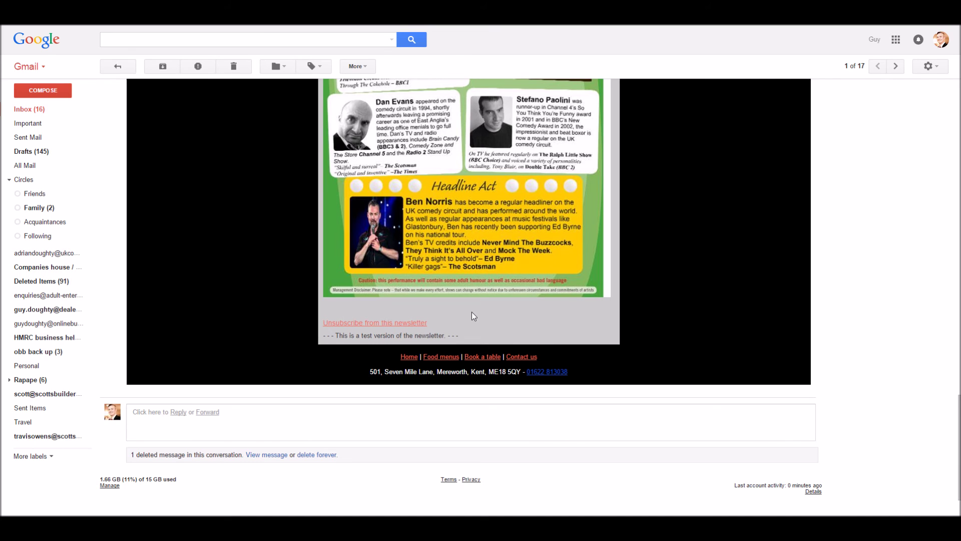
scroll(397, 322, "up", 10)
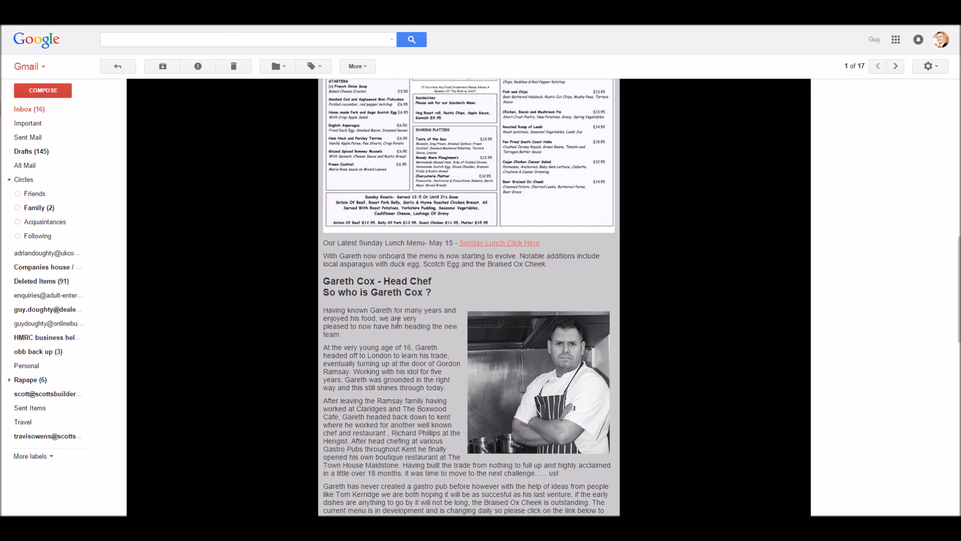
scroll(397, 323, "up", 6)
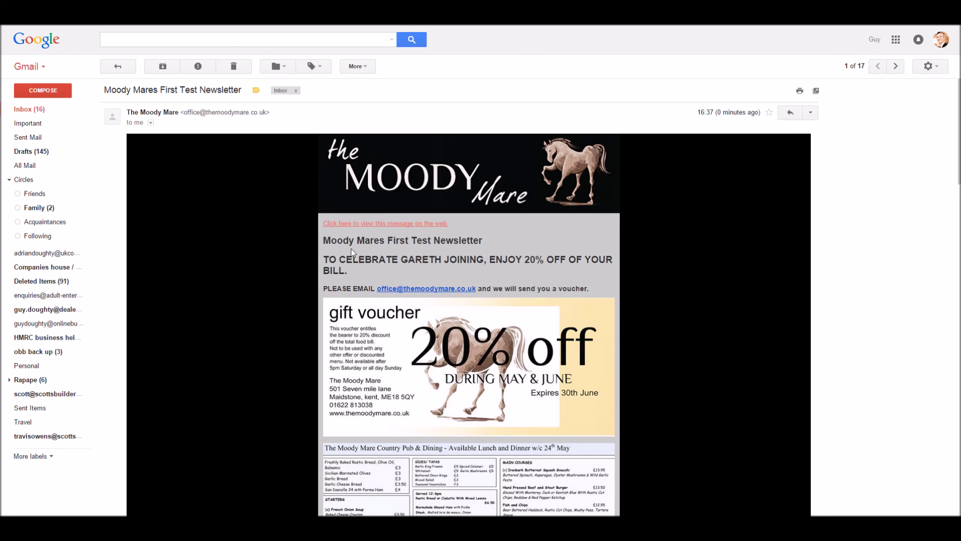
scroll(352, 252, "down", 7)
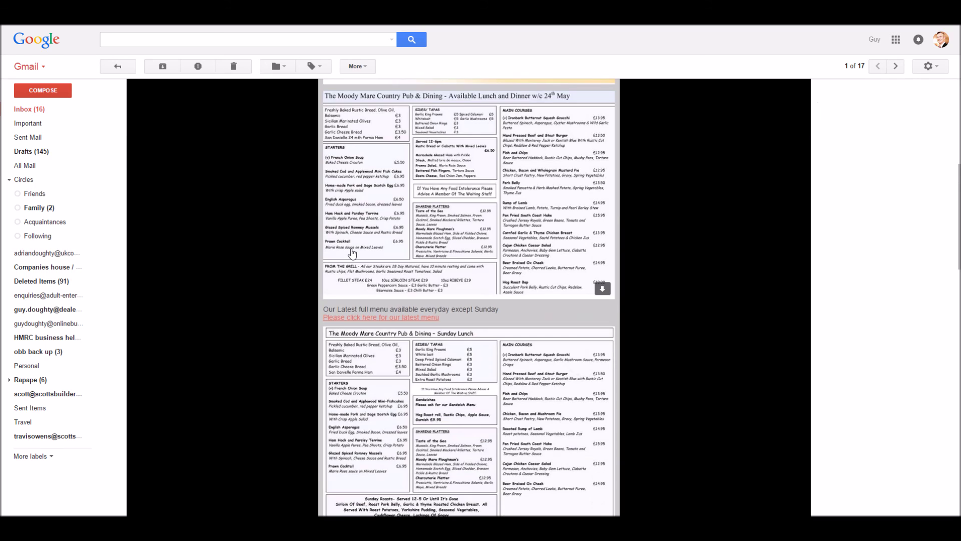
scroll(355, 258, "down", 10)
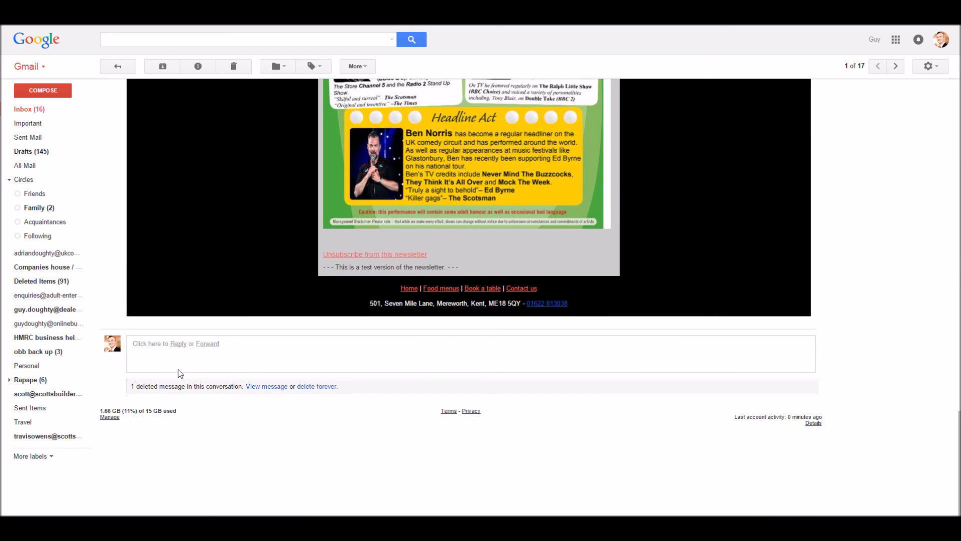
scroll(293, 255, "up", 10)
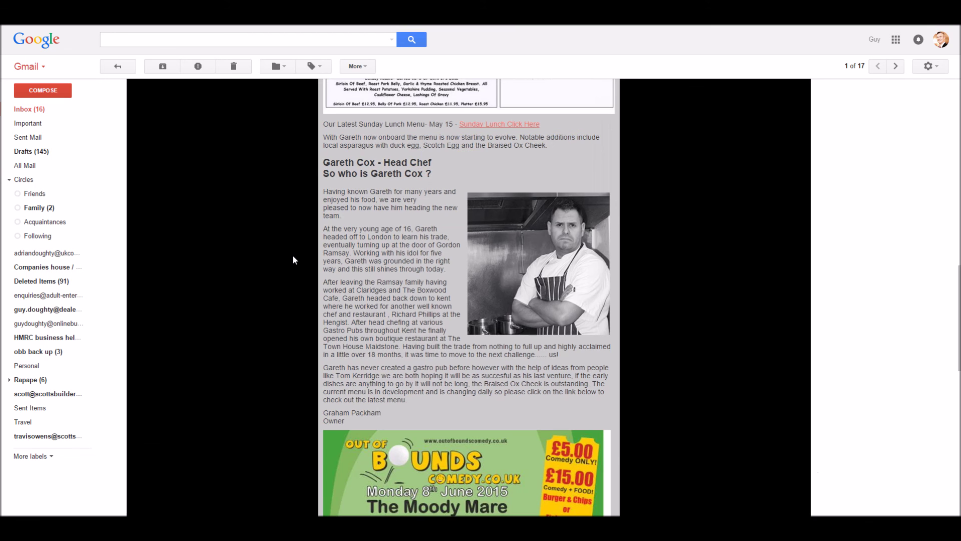
scroll(293, 255, "up", 5)
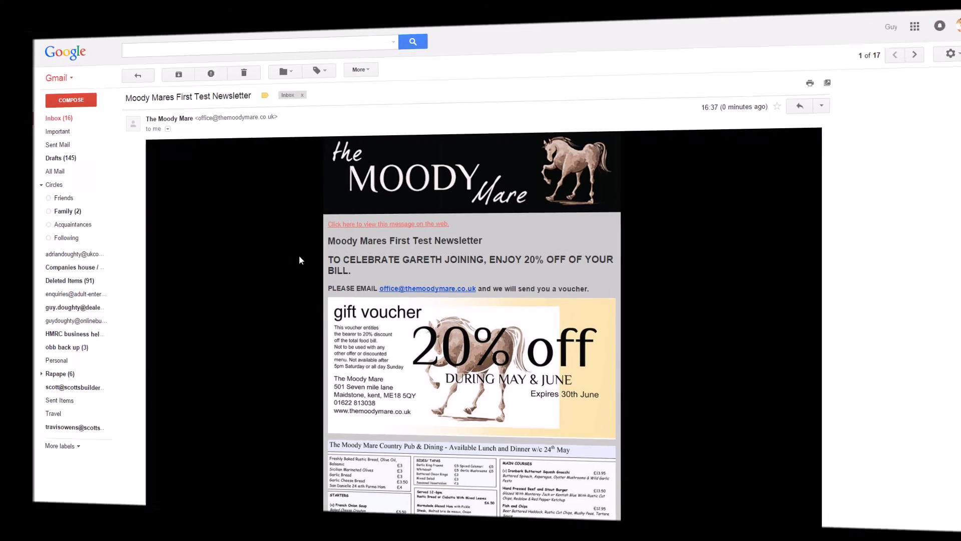